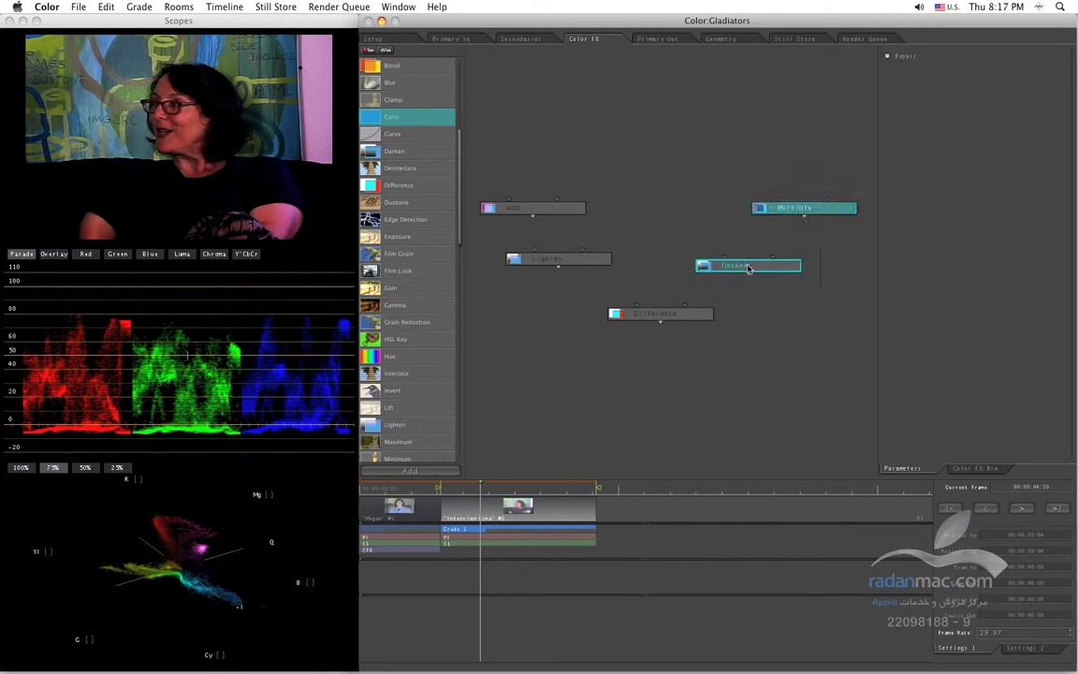
Rearrange the Difference, Lighten and Add nodes, previewing the Difference and Add results on the clip.
click(655, 320)
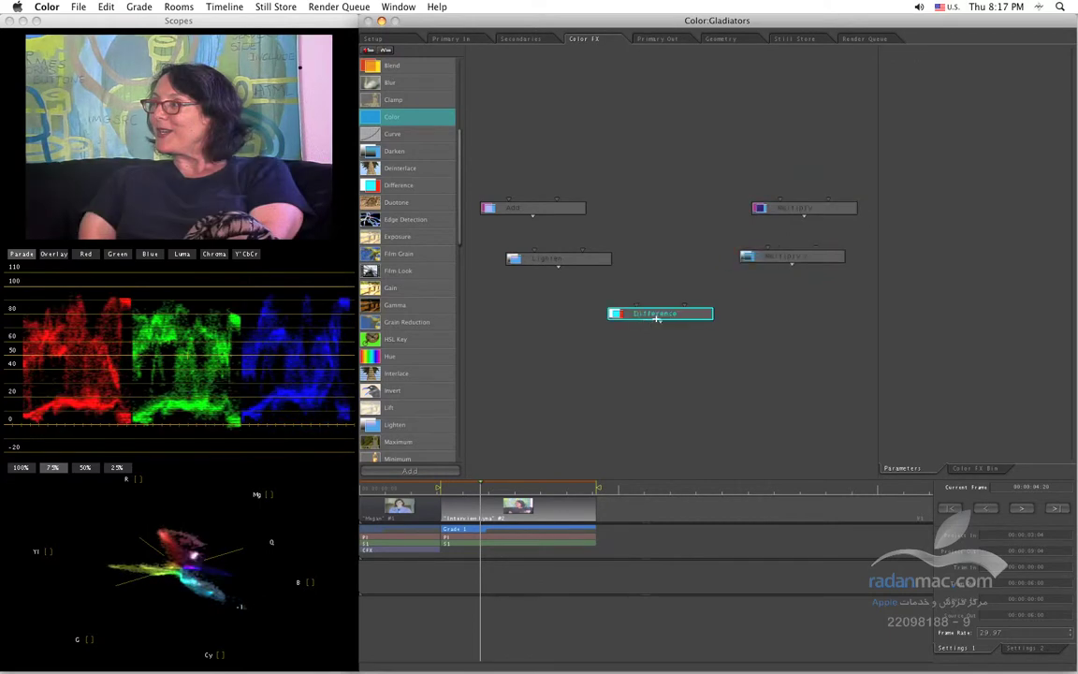
drag(655, 320, 677, 320)
drag(606, 261, 598, 262)
click(524, 206)
drag(524, 206, 535, 213)
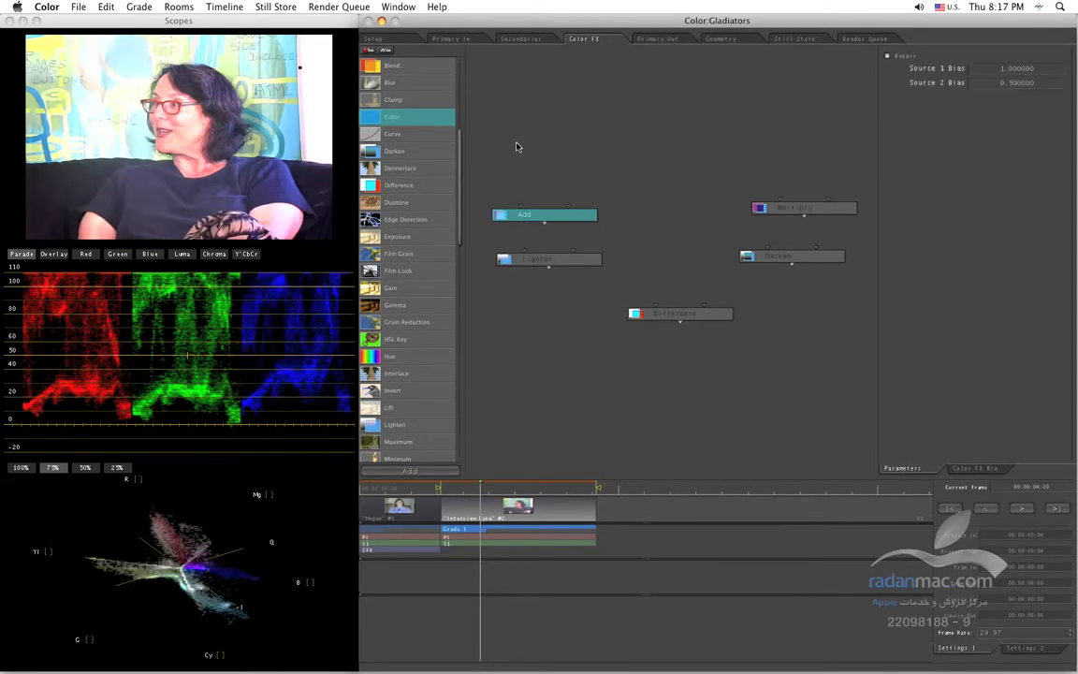
click(478, 188)
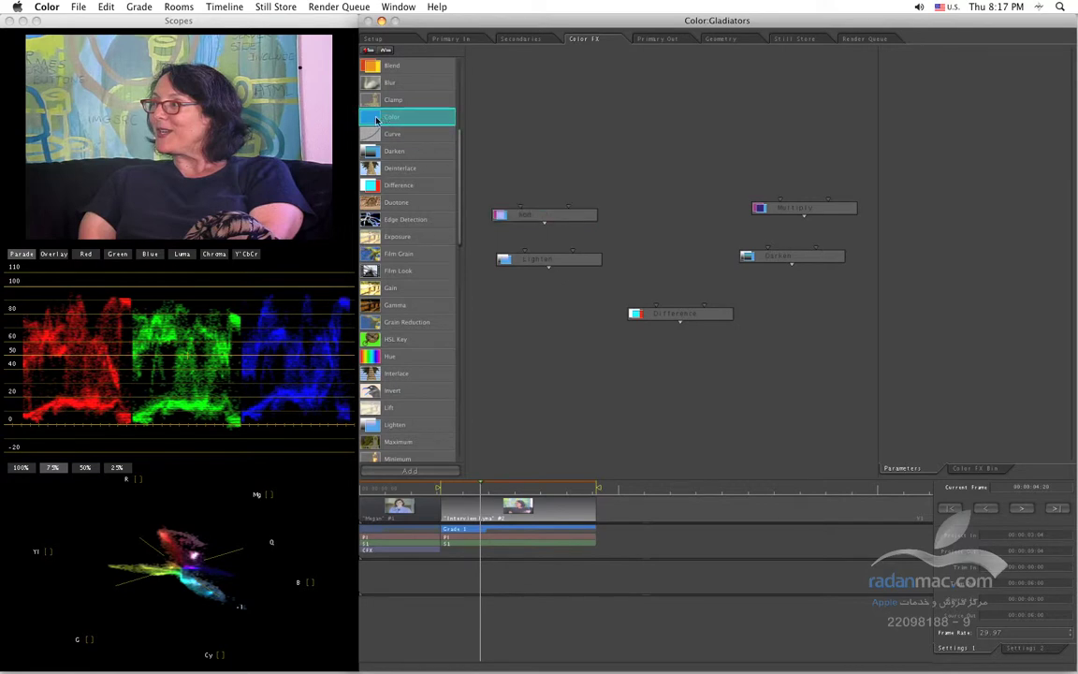
Place an orange Color node above the blend nodes and connect it to the Add node's second input.
drag(376, 120, 670, 165)
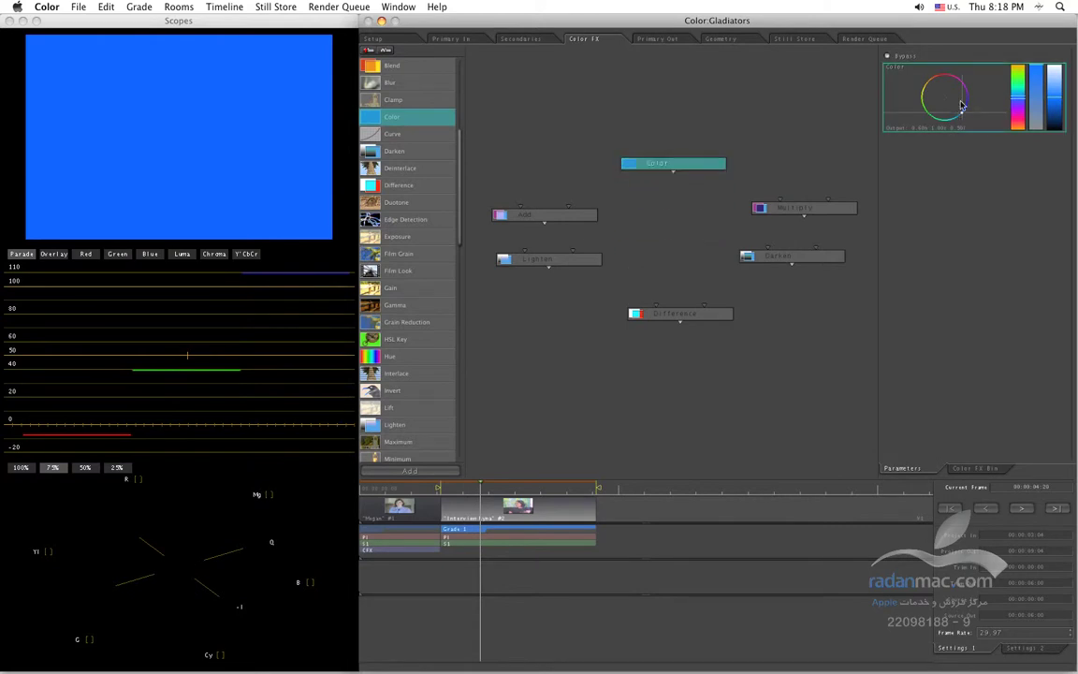
drag(962, 113, 932, 82)
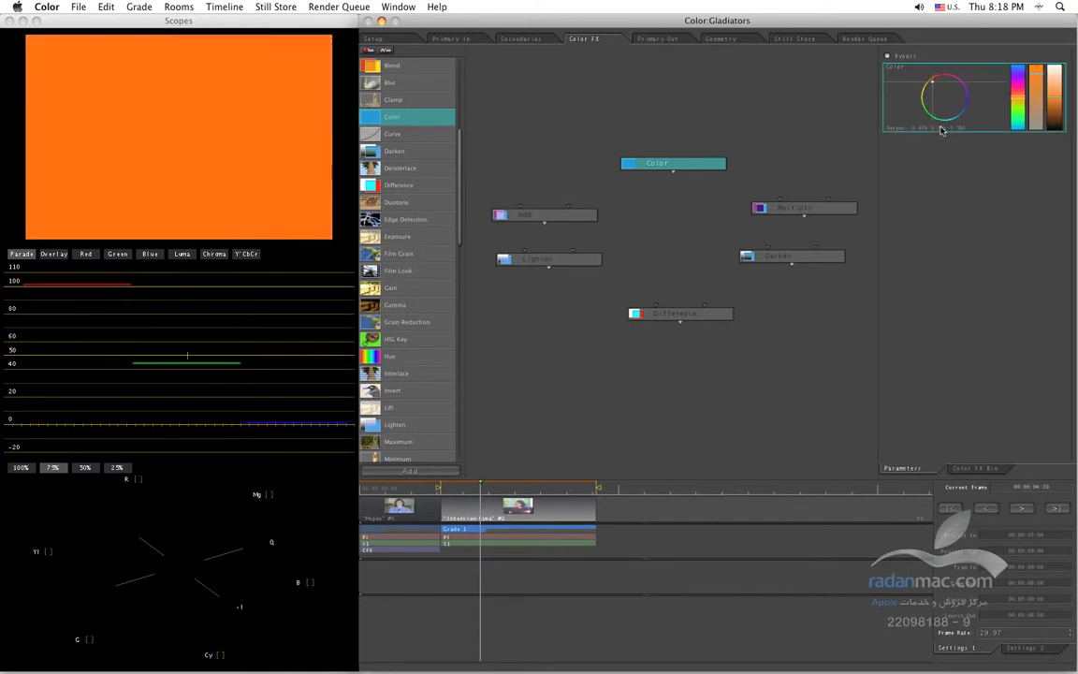
drag(673, 172, 568, 210)
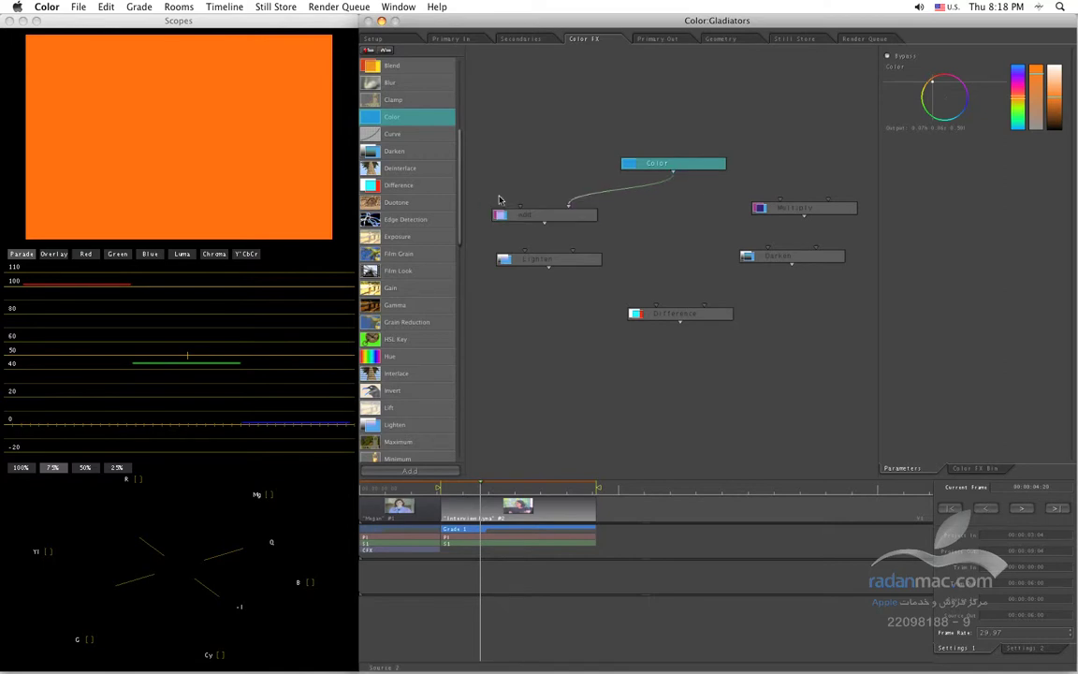
click(552, 216)
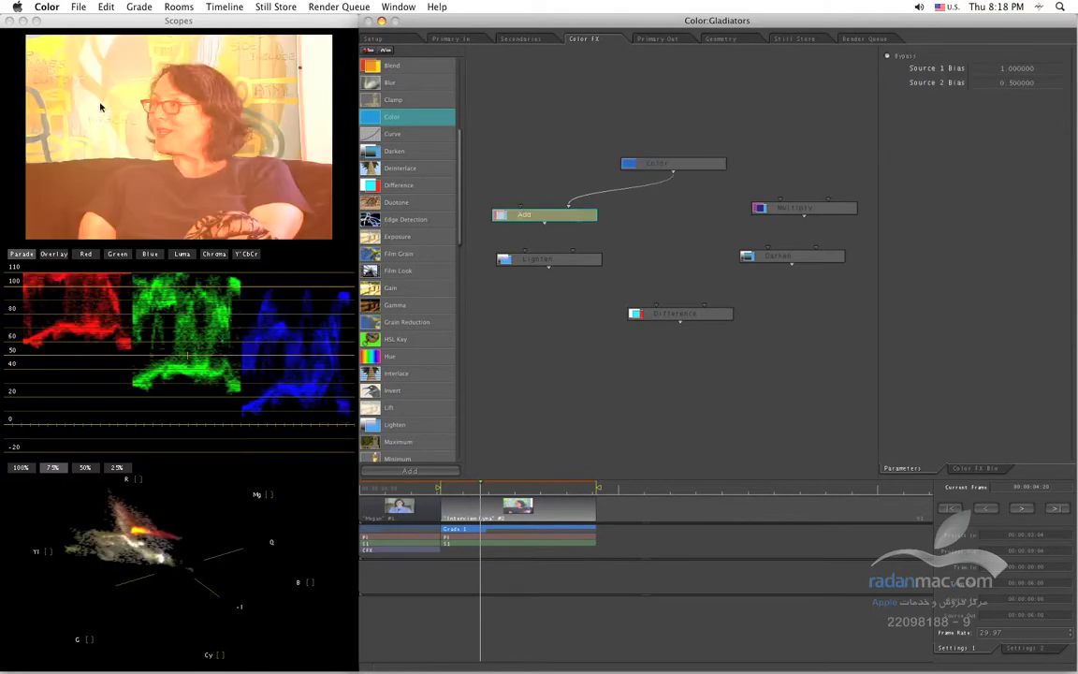
Toggle bypass on the Color node to compare the Add node's result with and without the orange input.
click(660, 150)
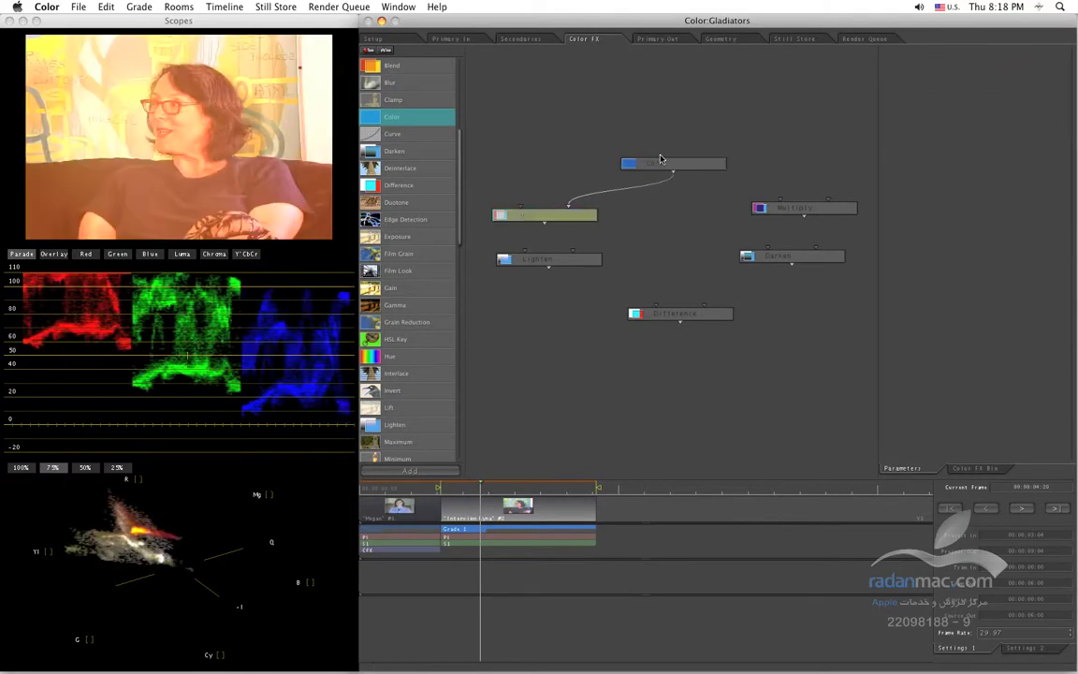
click(663, 163)
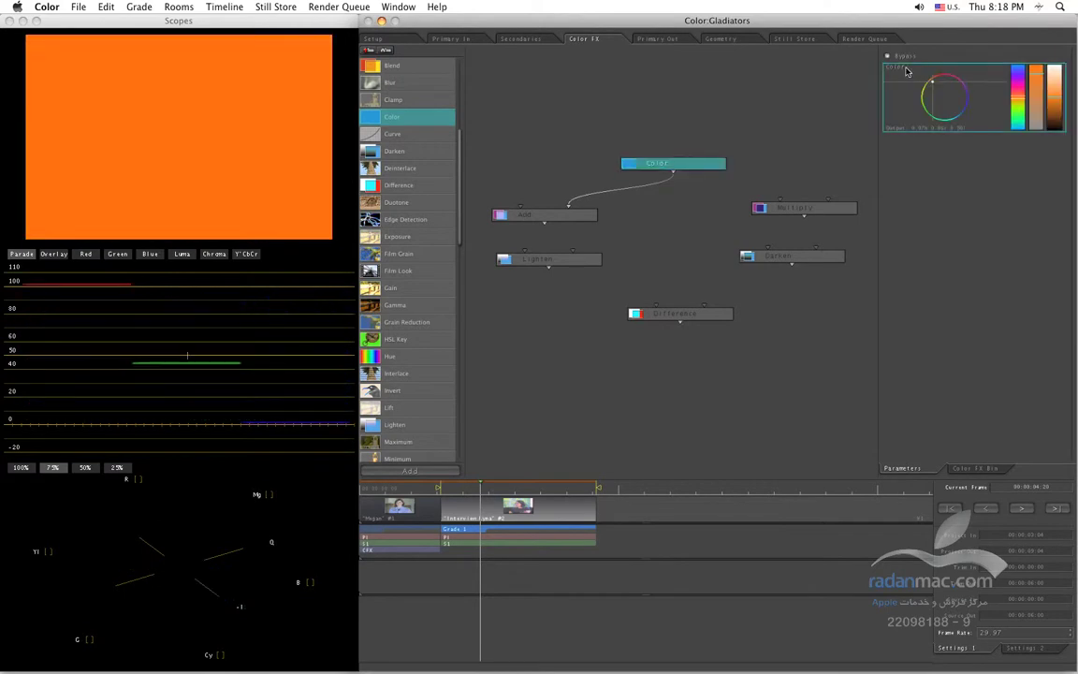
click(588, 214)
click(678, 162)
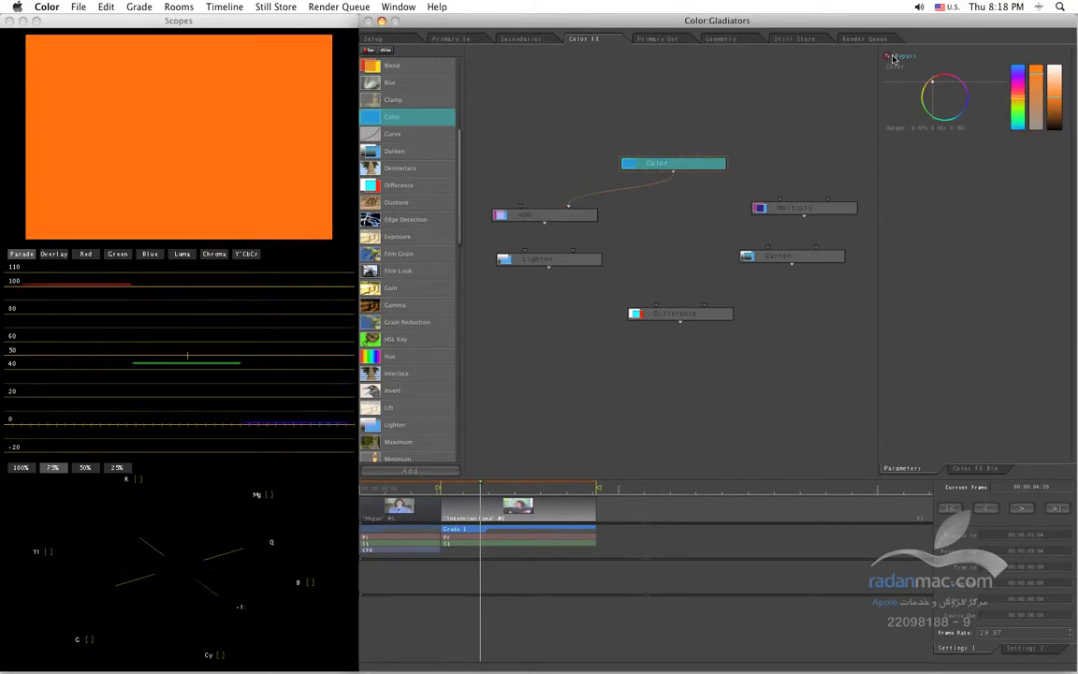
click(560, 225)
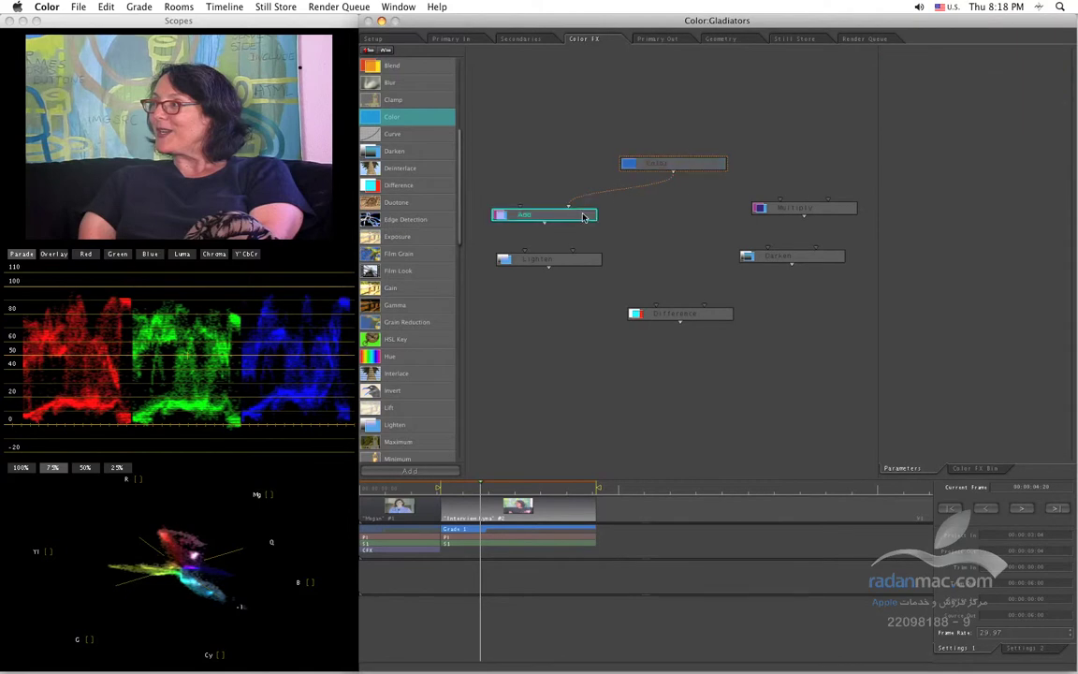
click(588, 214)
click(684, 159)
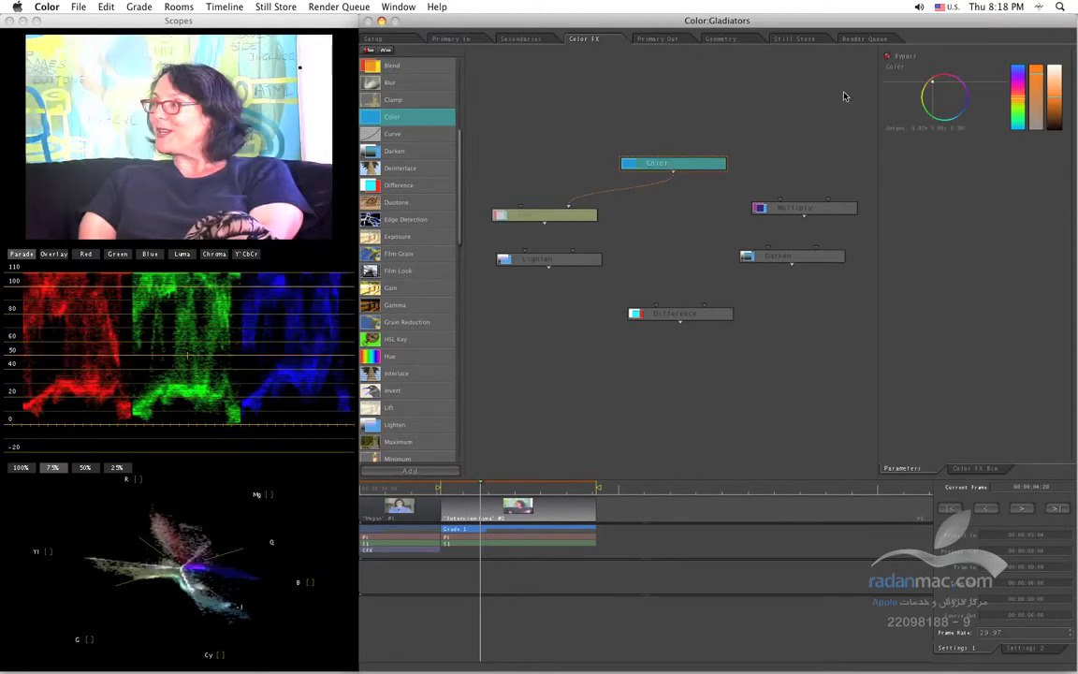
click(888, 58)
click(888, 58)
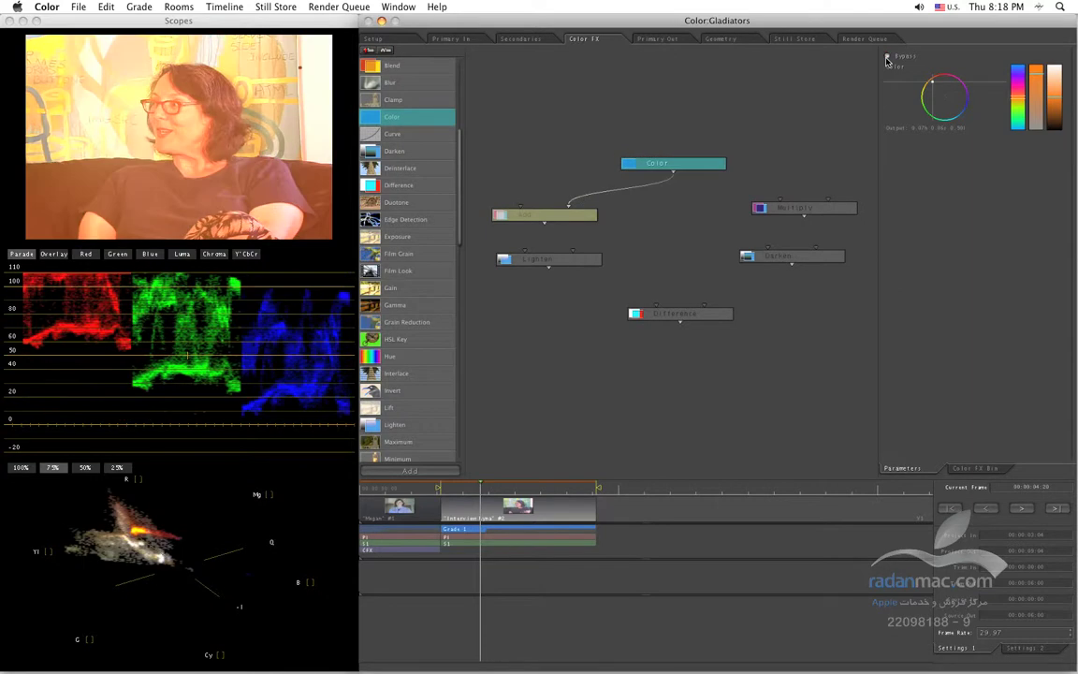
Reposition the Color, Add and Lighten nodes and connect Color to the Lighten node's second input.
drag(692, 167, 692, 152)
drag(542, 223, 539, 229)
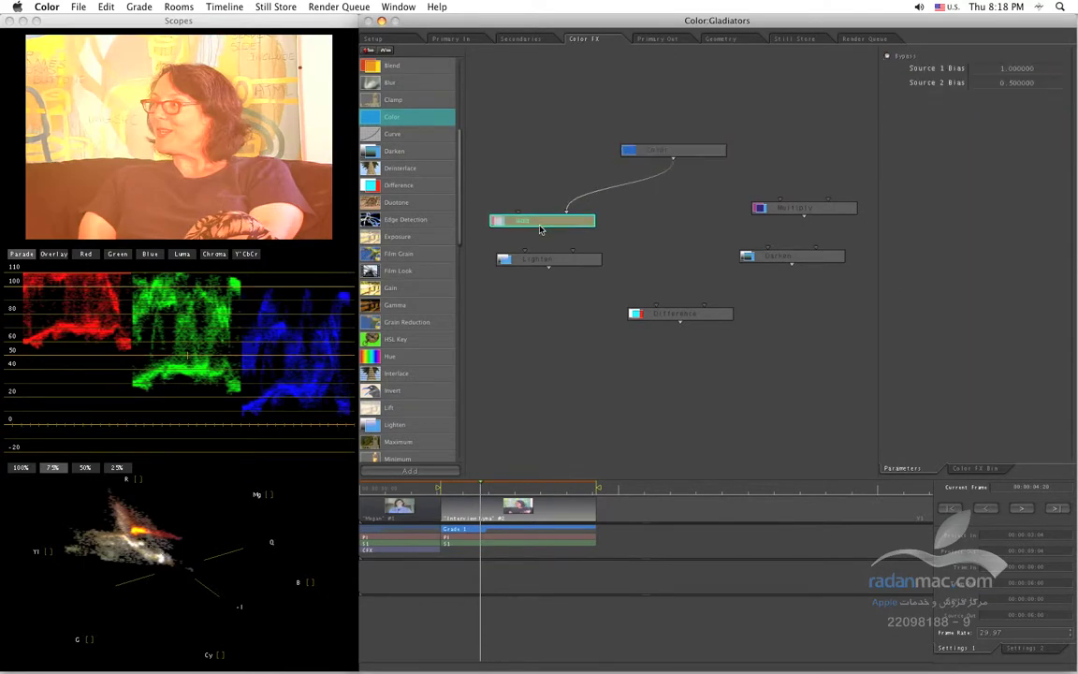
click(671, 159)
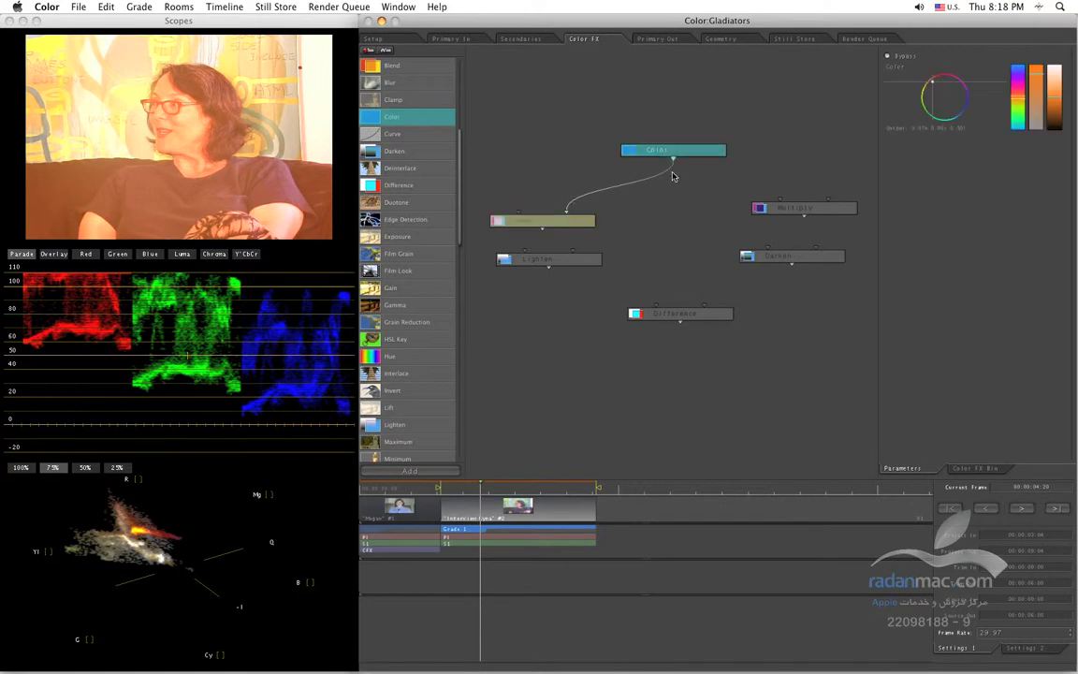
drag(573, 258, 603, 269)
drag(677, 162, 603, 269)
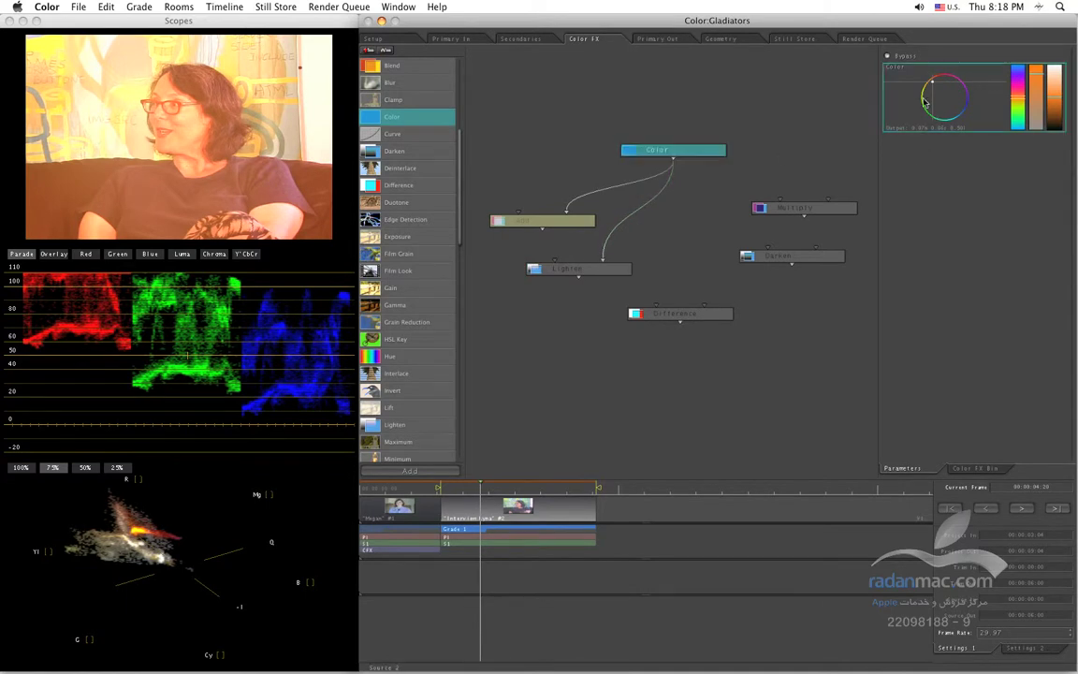
Change the Color node to blue and preview the result of the Lighten node.
click(686, 155)
click(694, 151)
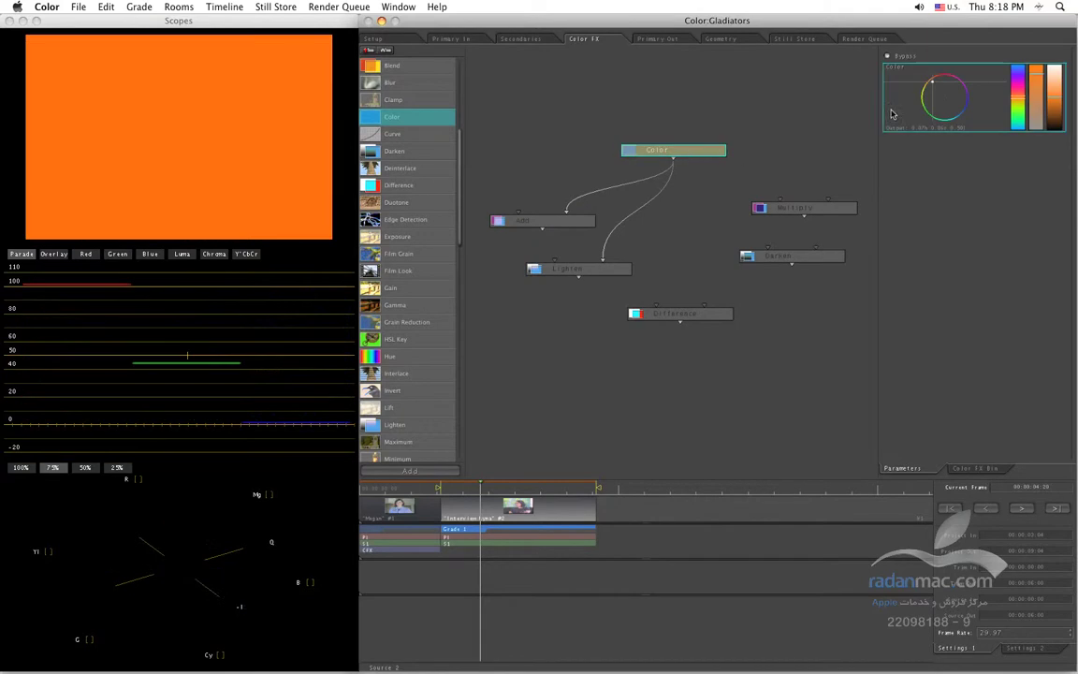
mouse_move(932, 84)
mouse_down()
mouse_move(947, 92)
mouse_move(932, 86)
mouse_up()
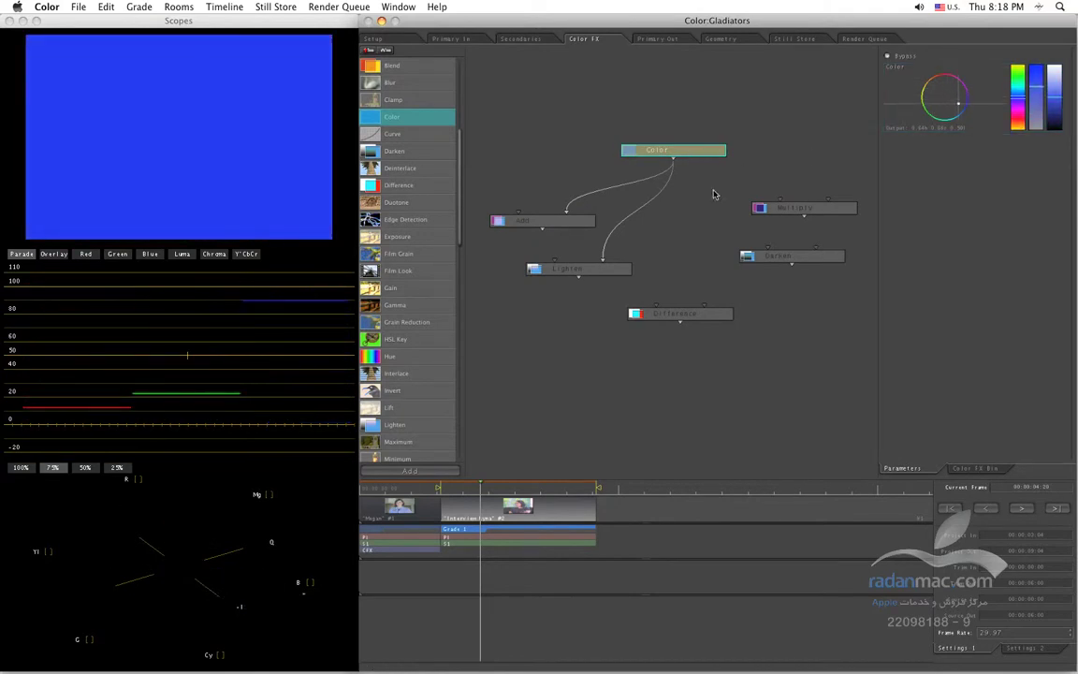
click(578, 271)
click(677, 152)
drag(677, 152, 680, 151)
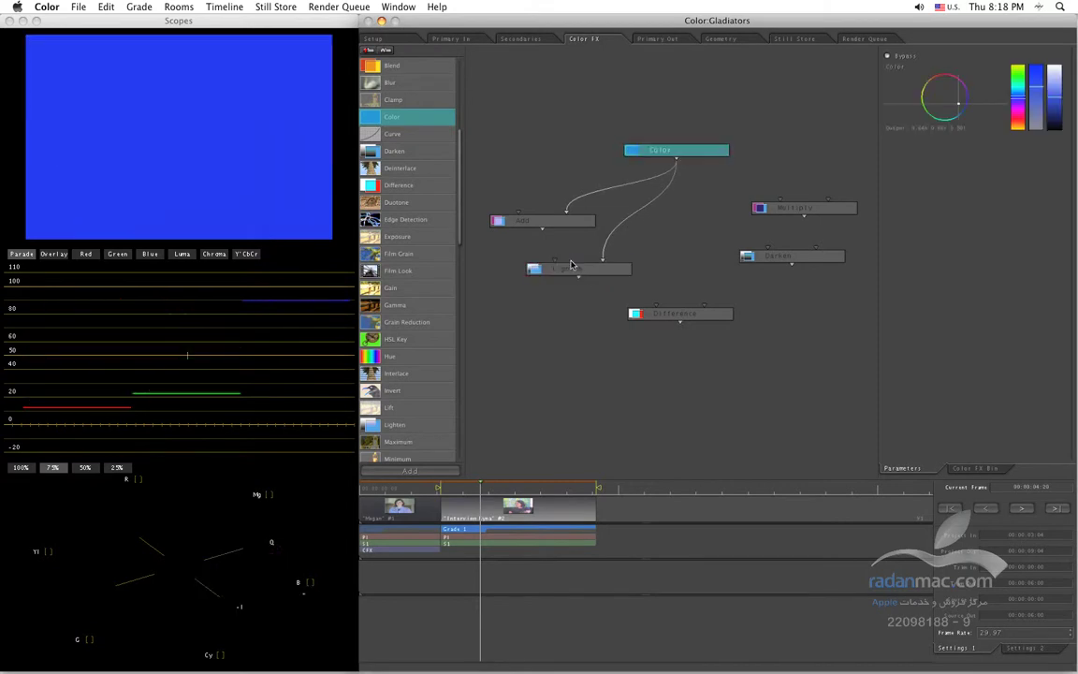
click(574, 270)
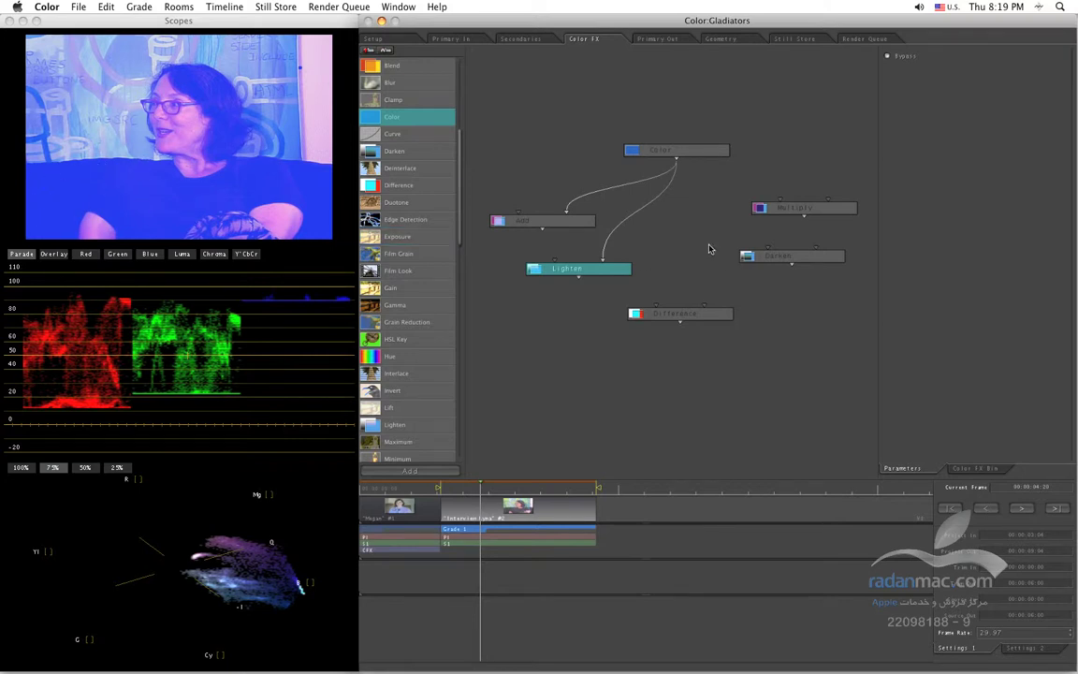
Connect the Color node to the second inputs of the Multiply and Darken nodes, moving both nodes closer.
drag(676, 159, 723, 221)
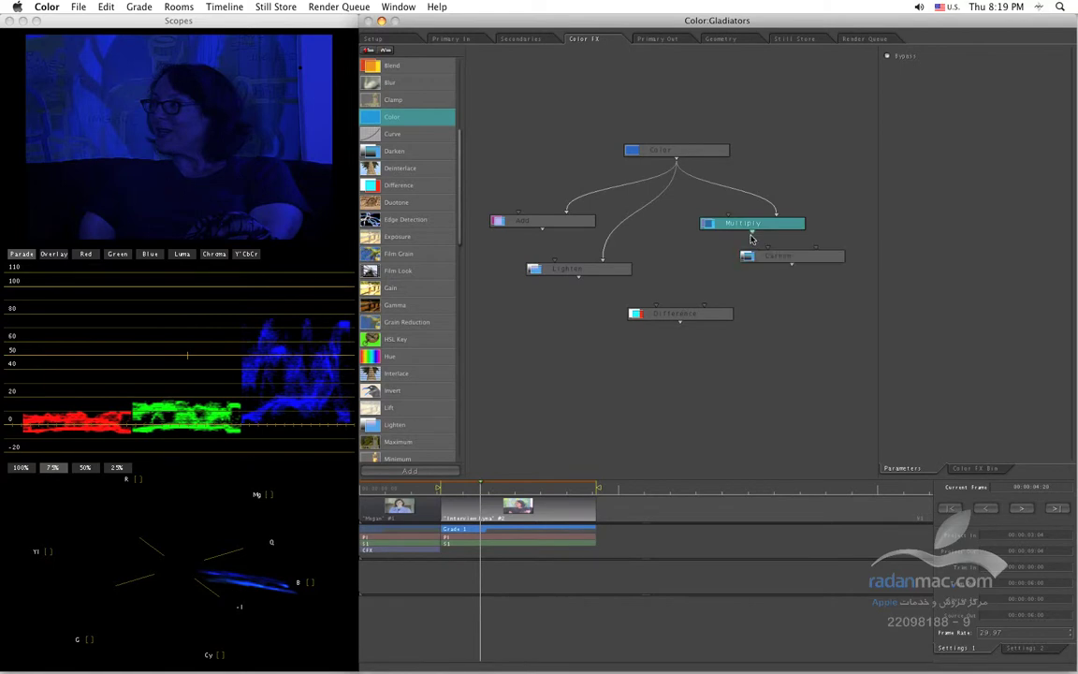
drag(746, 225, 742, 217)
drag(672, 165, 785, 274)
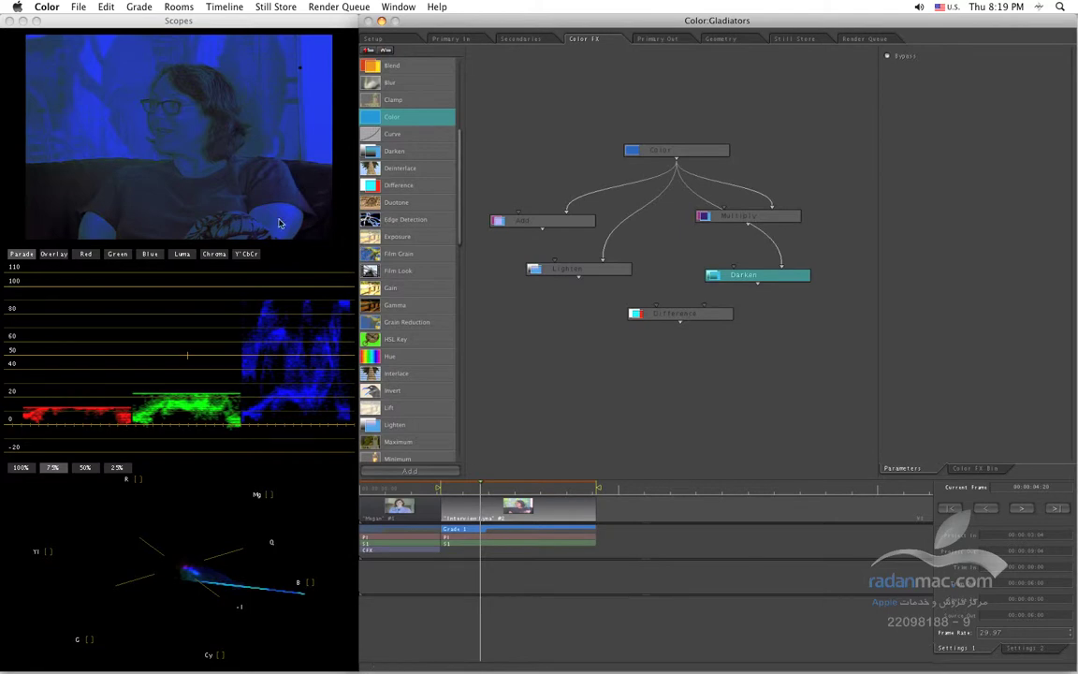
Rearrange the Color, Lighten and Darken nodes so Color sits centred above the four connected blend nodes.
drag(717, 151, 673, 169)
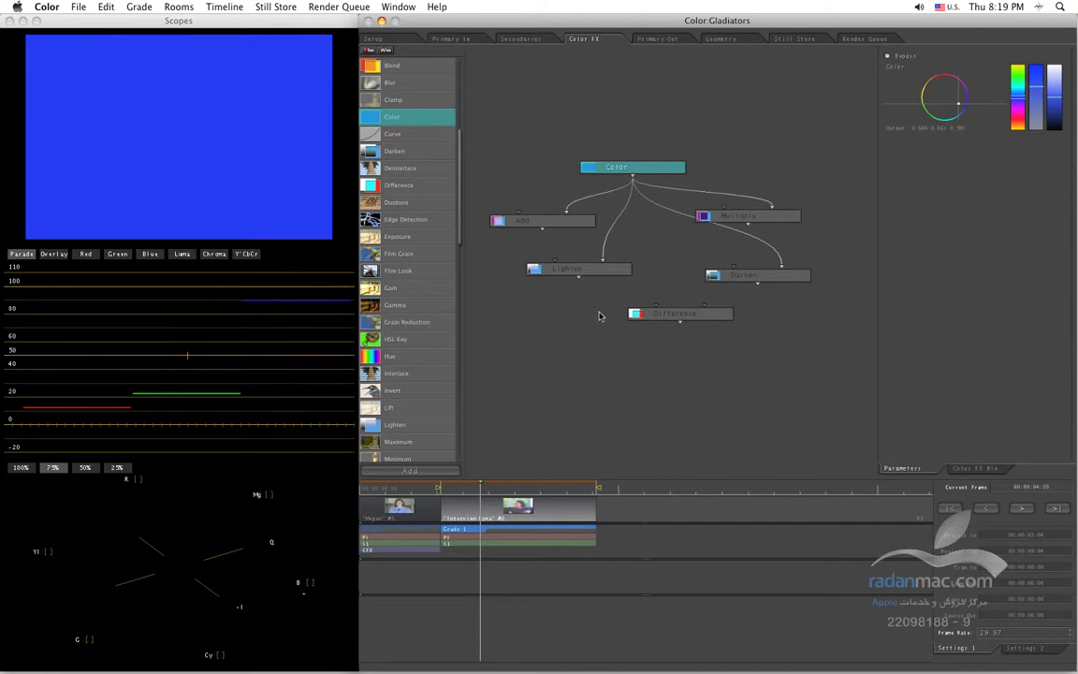
drag(587, 270, 575, 283)
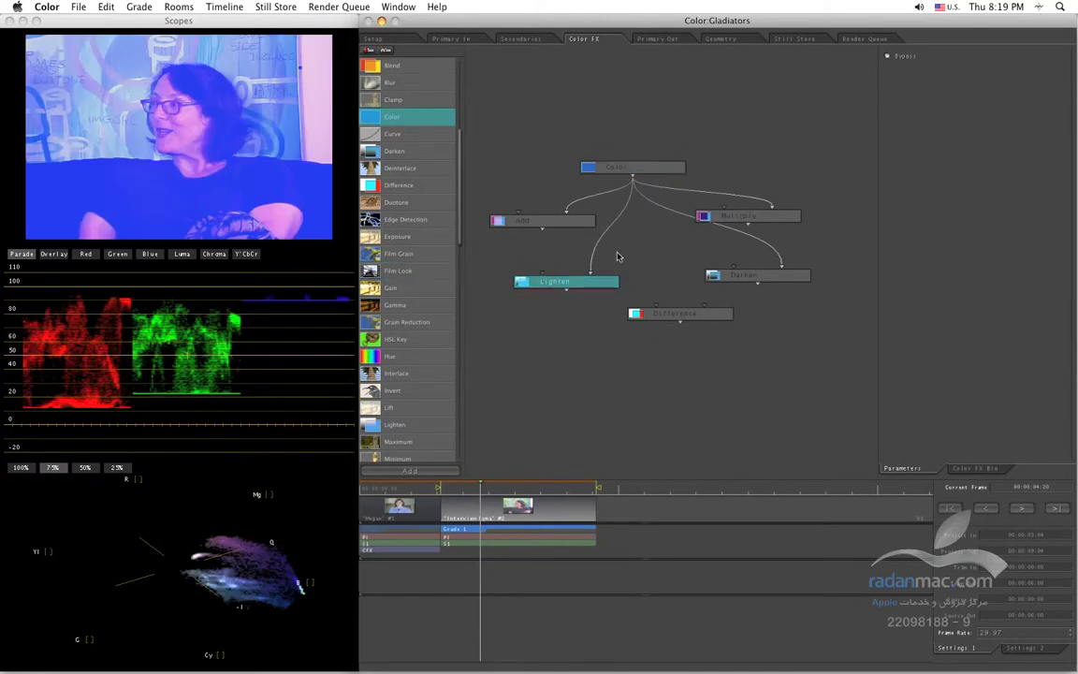
click(723, 272)
drag(743, 281, 704, 283)
click(617, 169)
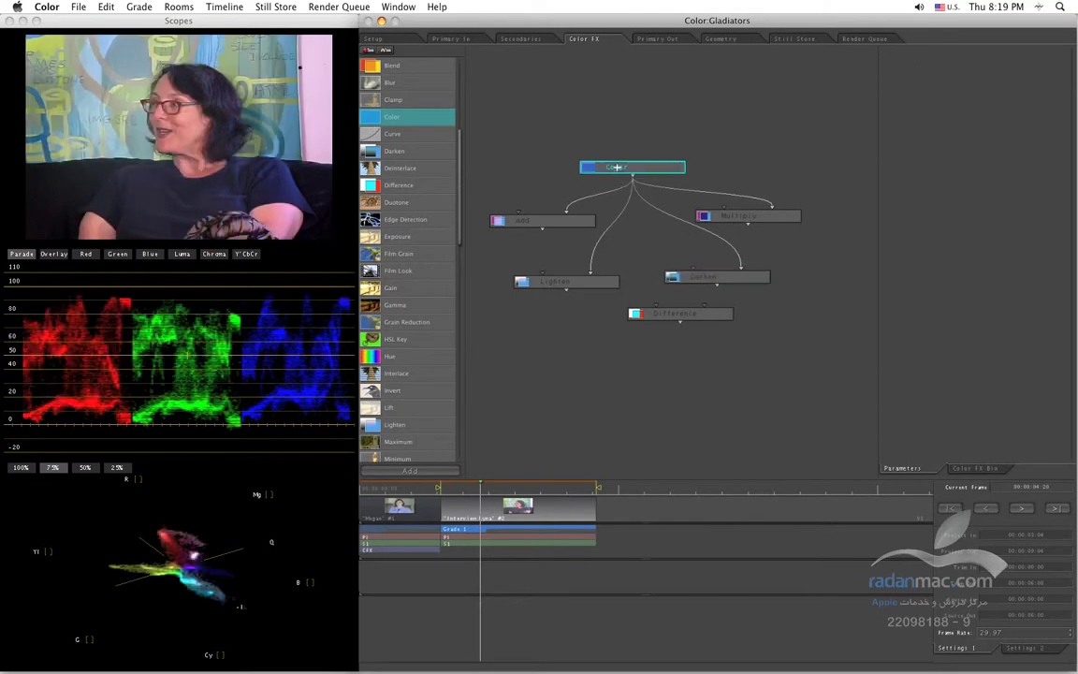
drag(617, 169, 625, 178)
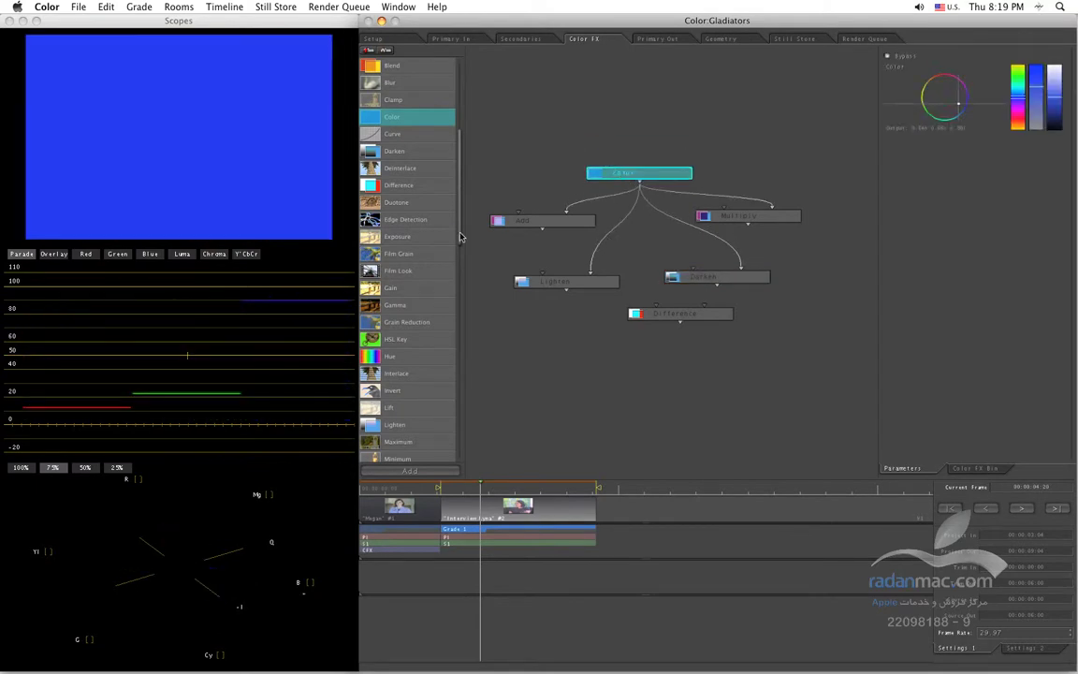
Add a Duotone node, connect it to the Darken node's second input in place of Color, and preview Darken.
double_click(405, 208)
drag(658, 258, 698, 286)
click(722, 281)
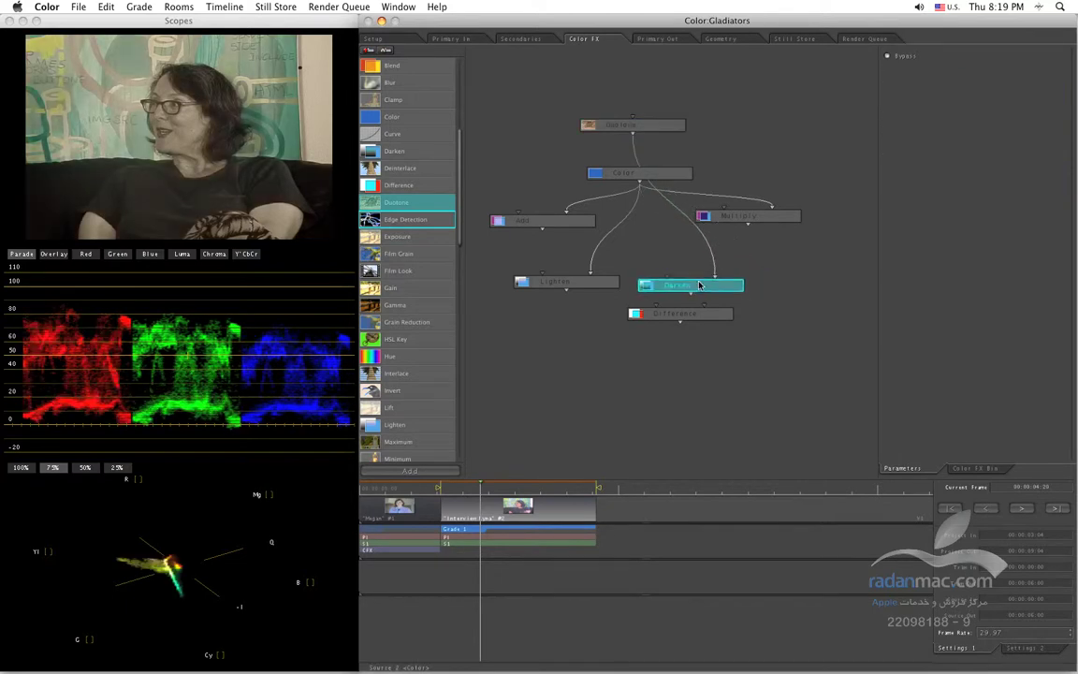
Spread out the Duotone, Multiply and Darken nodes so the Duotone connection runs clear of the other nodes.
drag(611, 128, 681, 129)
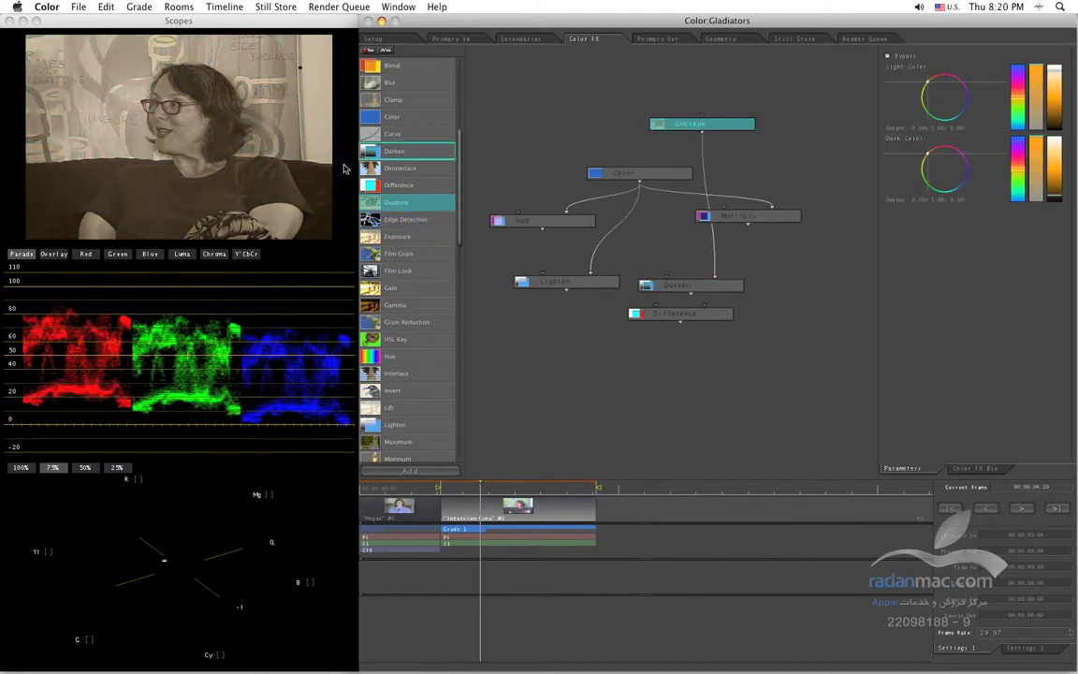
drag(733, 225, 631, 255)
drag(717, 288, 758, 281)
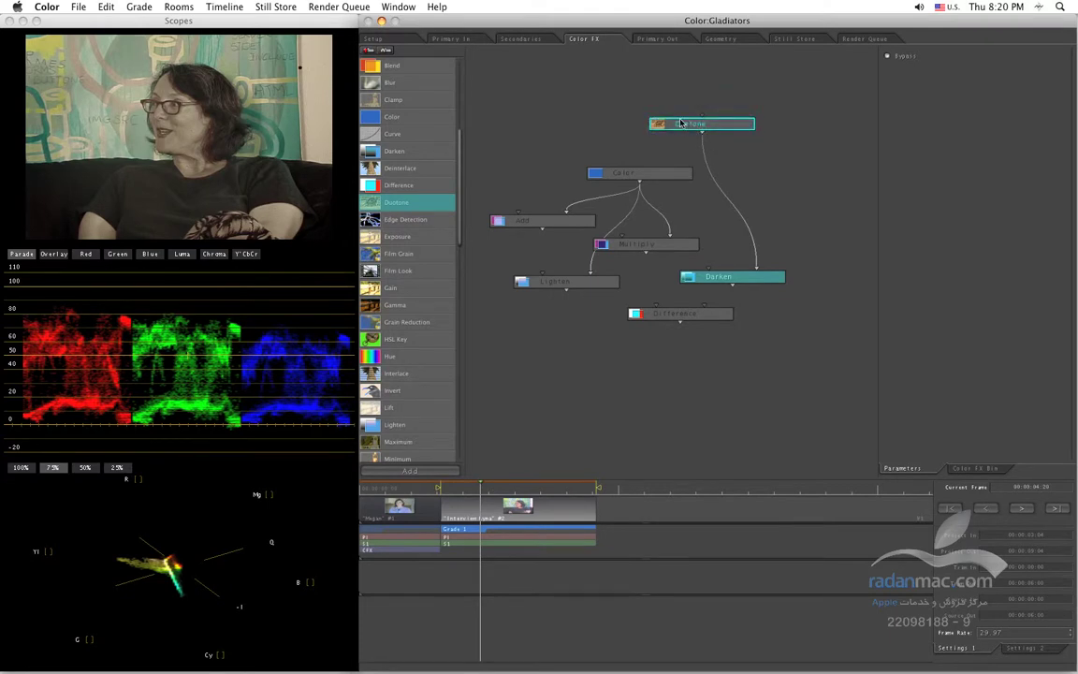
Move Multiply above Darken, connect Duotone to its second input in place of Color, and compare the Duotone and Multiply results.
drag(646, 245, 753, 229)
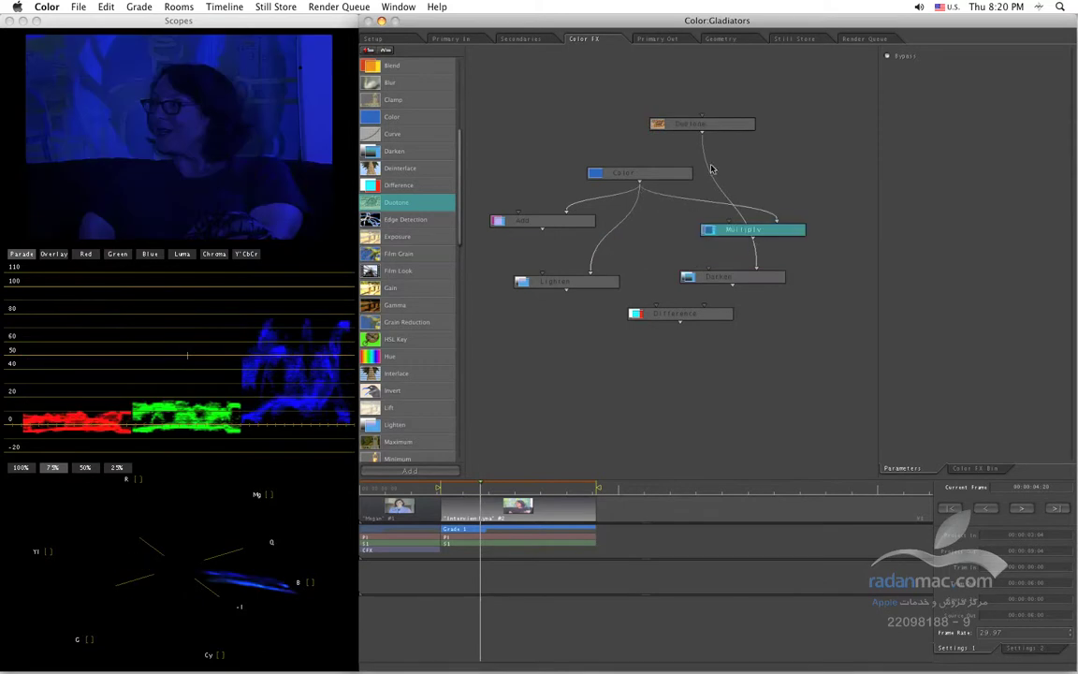
drag(697, 136, 804, 210)
click(693, 124)
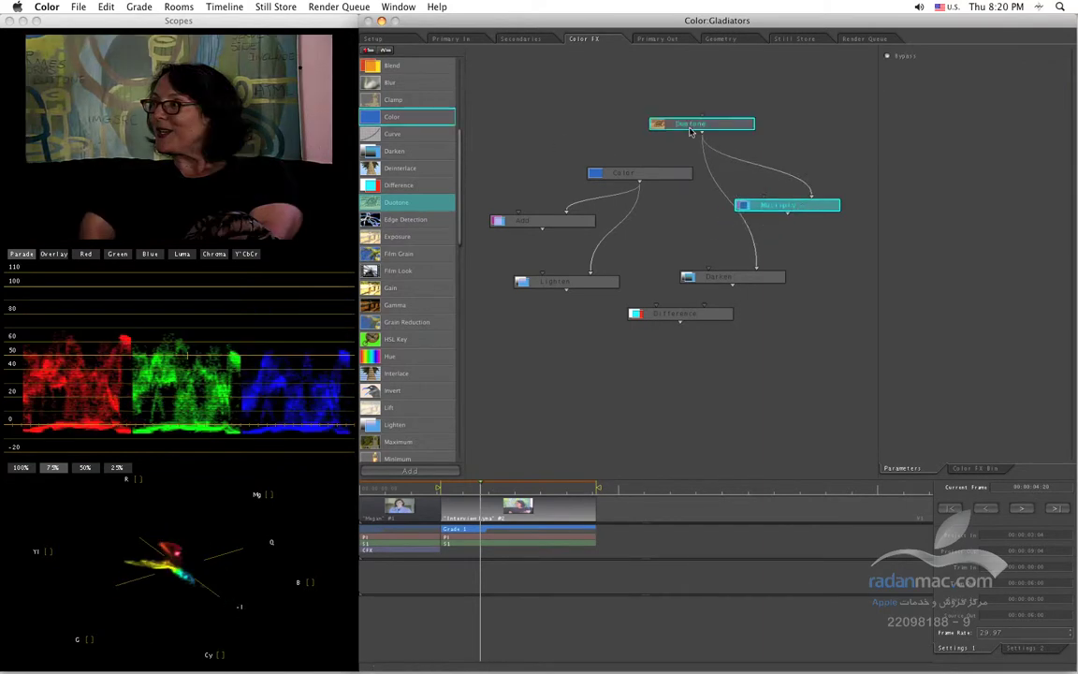
drag(693, 123, 703, 135)
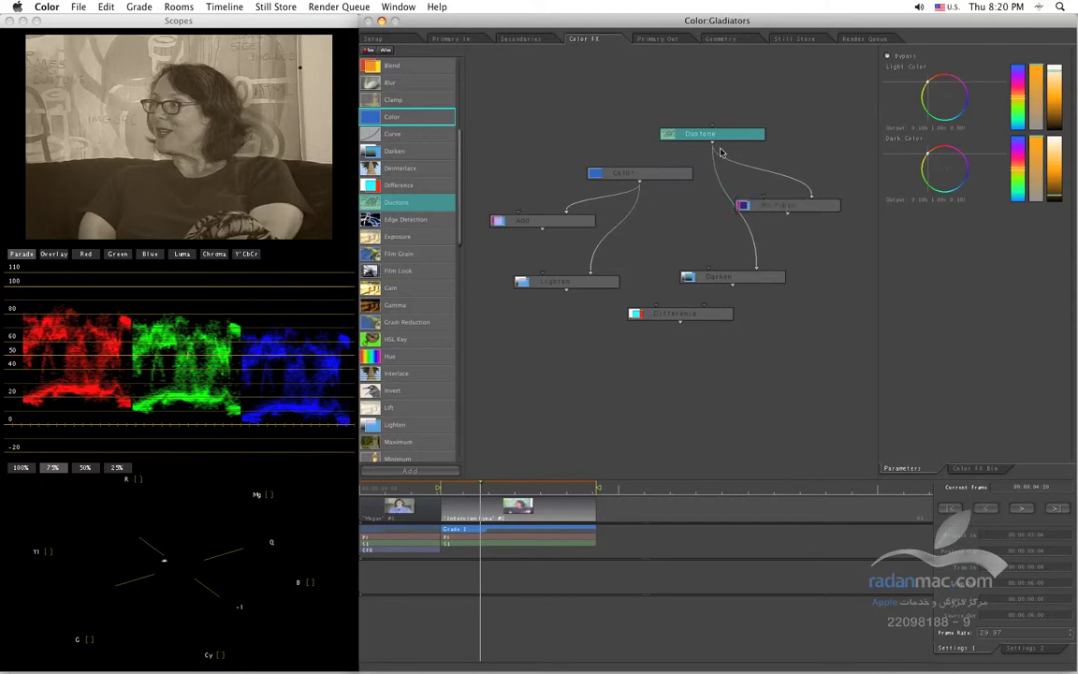
drag(777, 210, 784, 216)
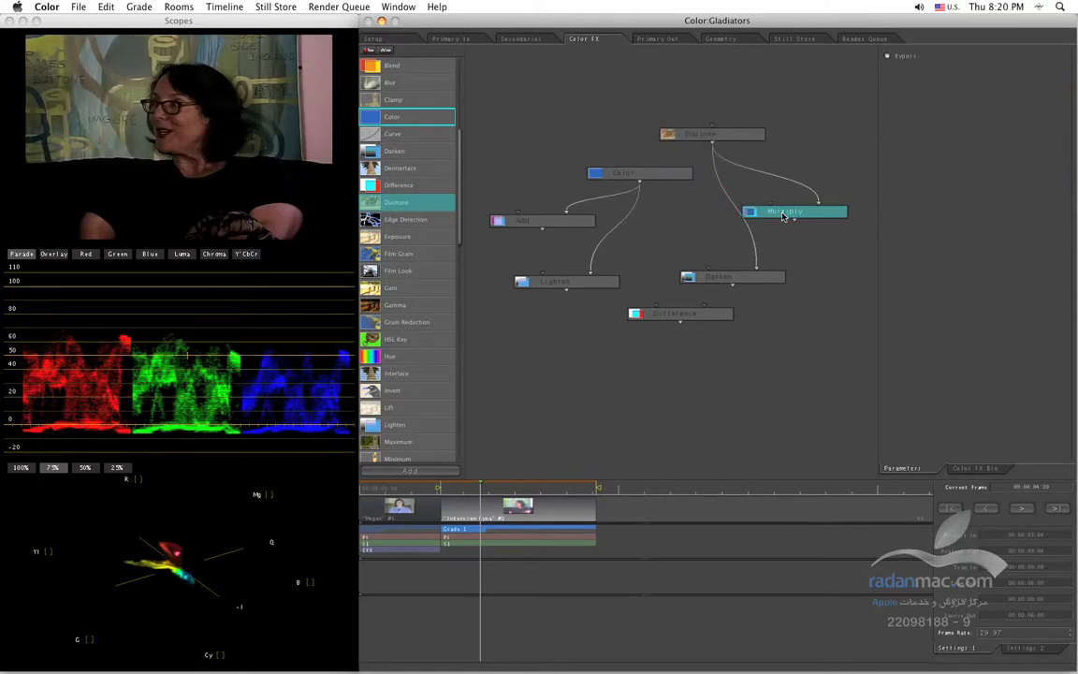
Move the Darken node away from Difference and preview the Difference node's result.
drag(746, 352, 701, 334)
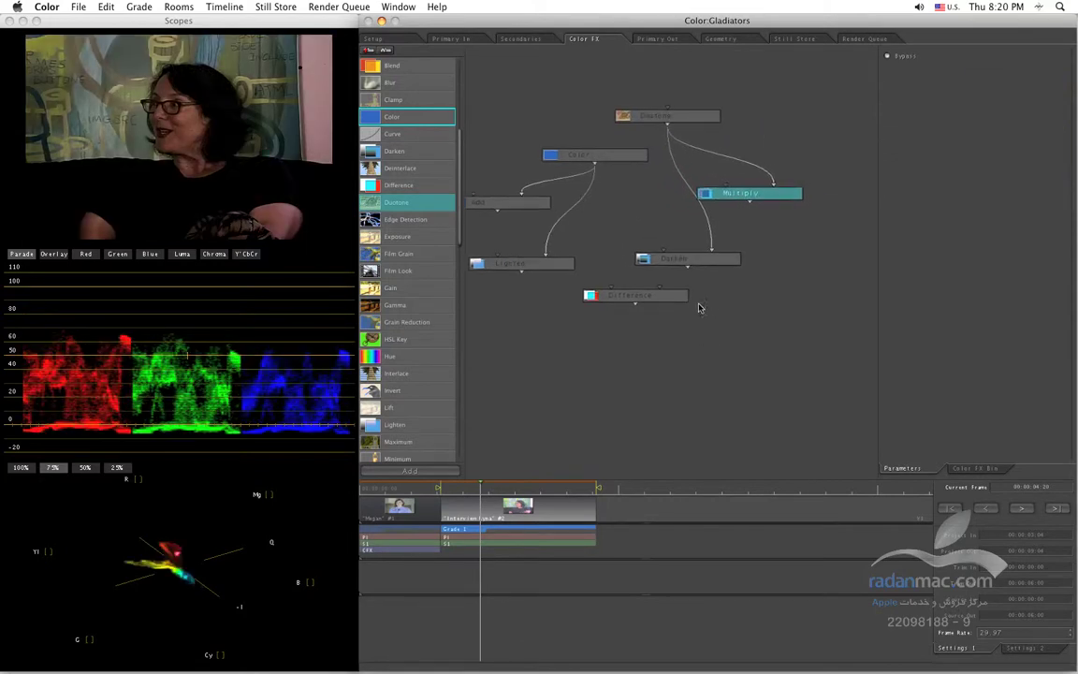
drag(674, 263, 726, 262)
drag(659, 299, 656, 298)
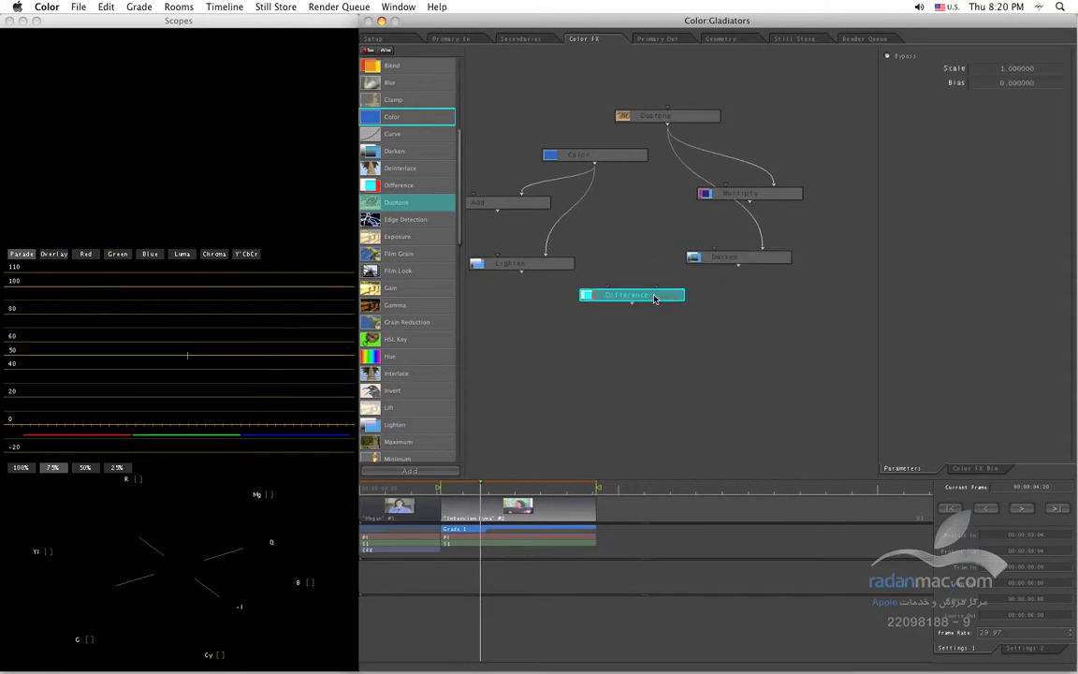
Compare the original clip with the Color node, connect Color to Difference's second input, and preview the Difference result.
click(696, 265)
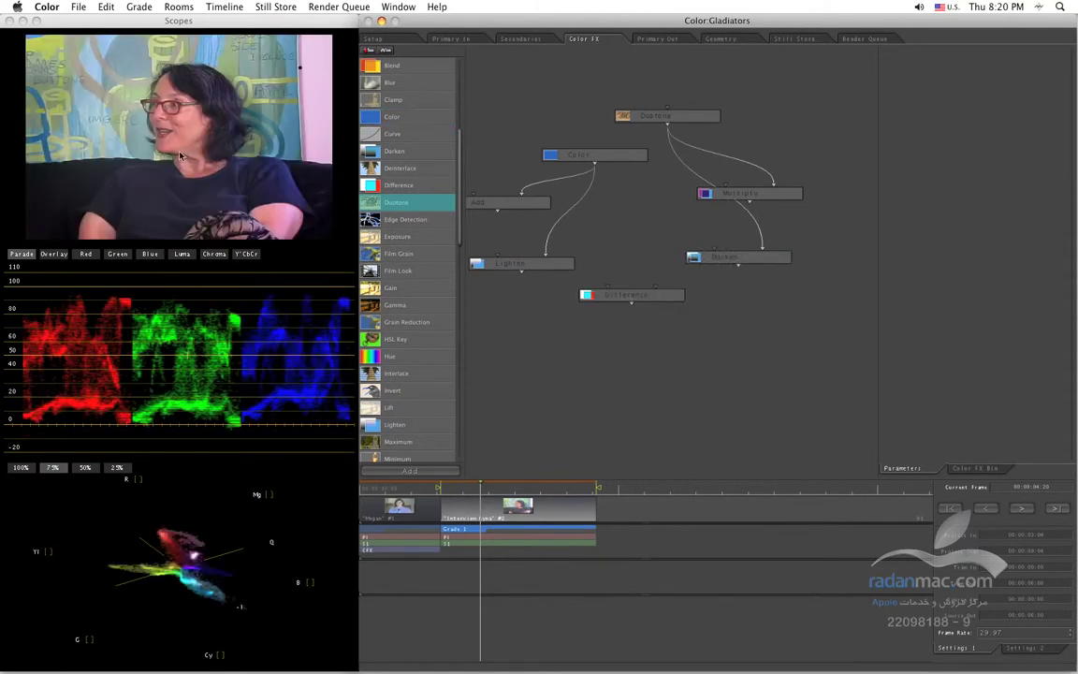
double_click(589, 155)
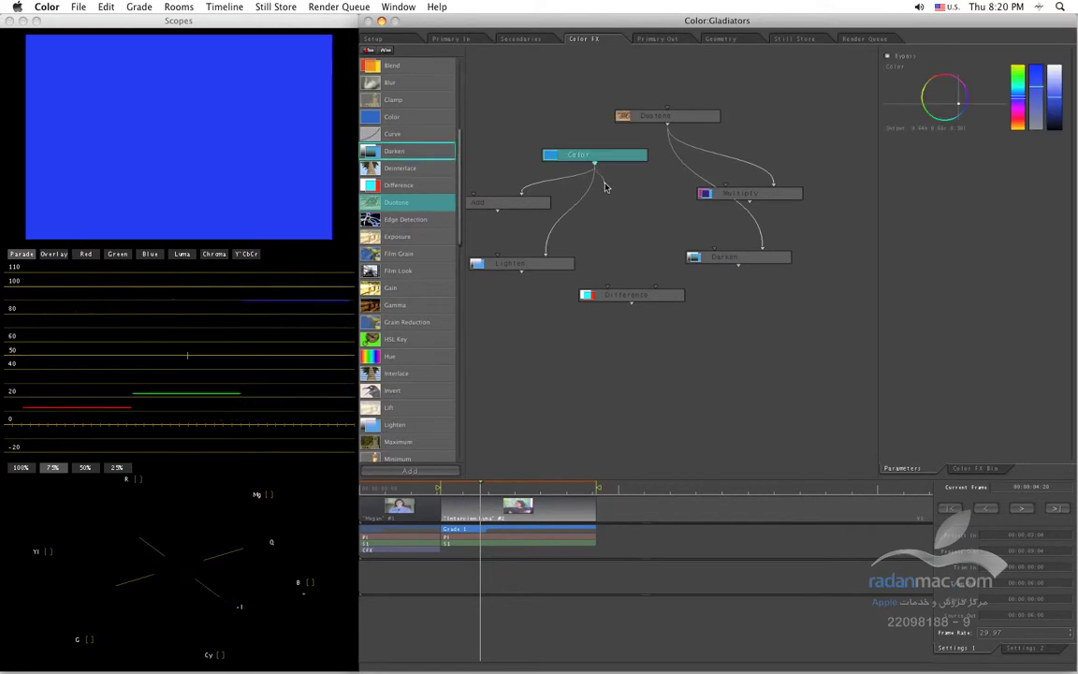
drag(614, 203, 629, 320)
drag(574, 156, 579, 163)
click(595, 316)
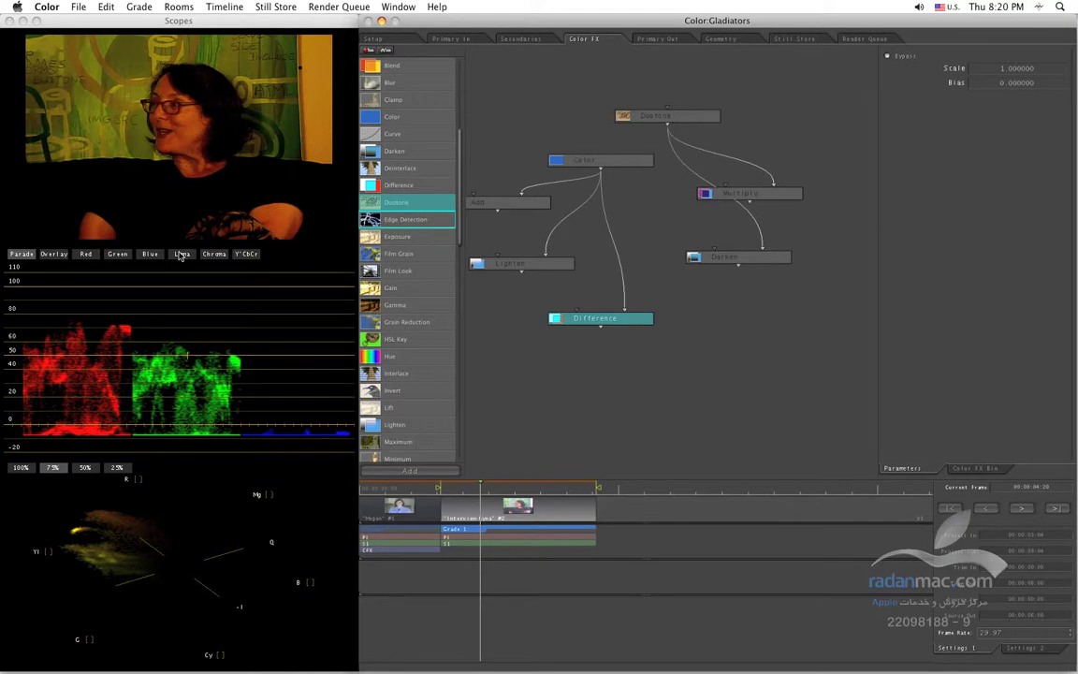
Compare the Add, Color and Multiply results with the original clip, moving Color slightly up and Multiply slightly down.
drag(683, 367, 714, 400)
click(541, 235)
drag(541, 237, 537, 241)
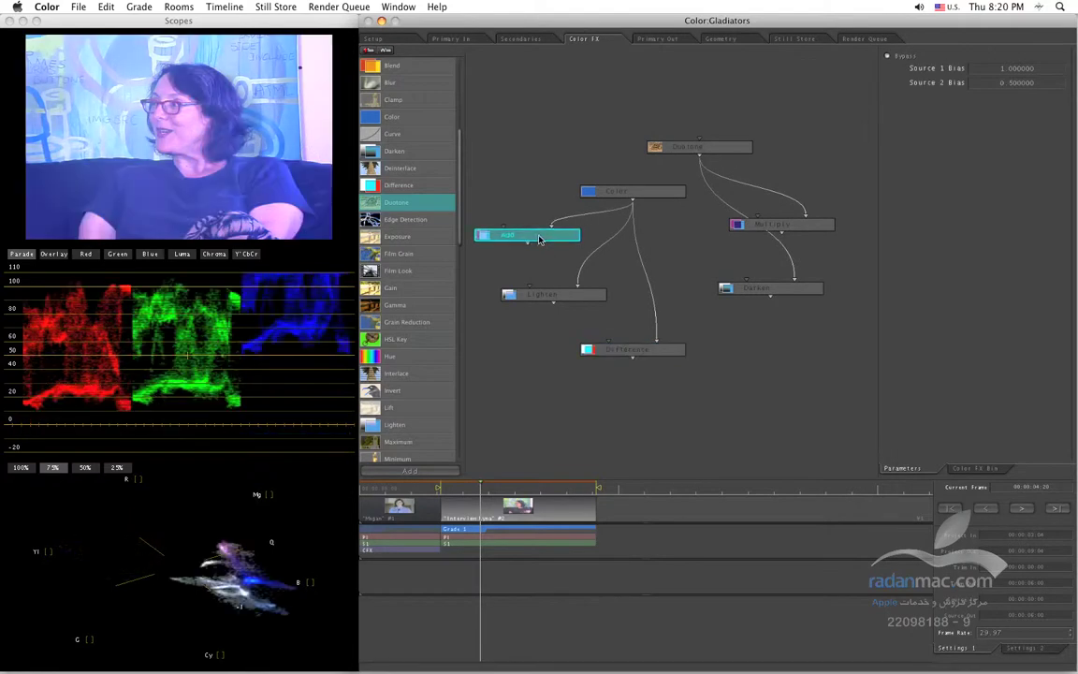
drag(642, 193, 631, 174)
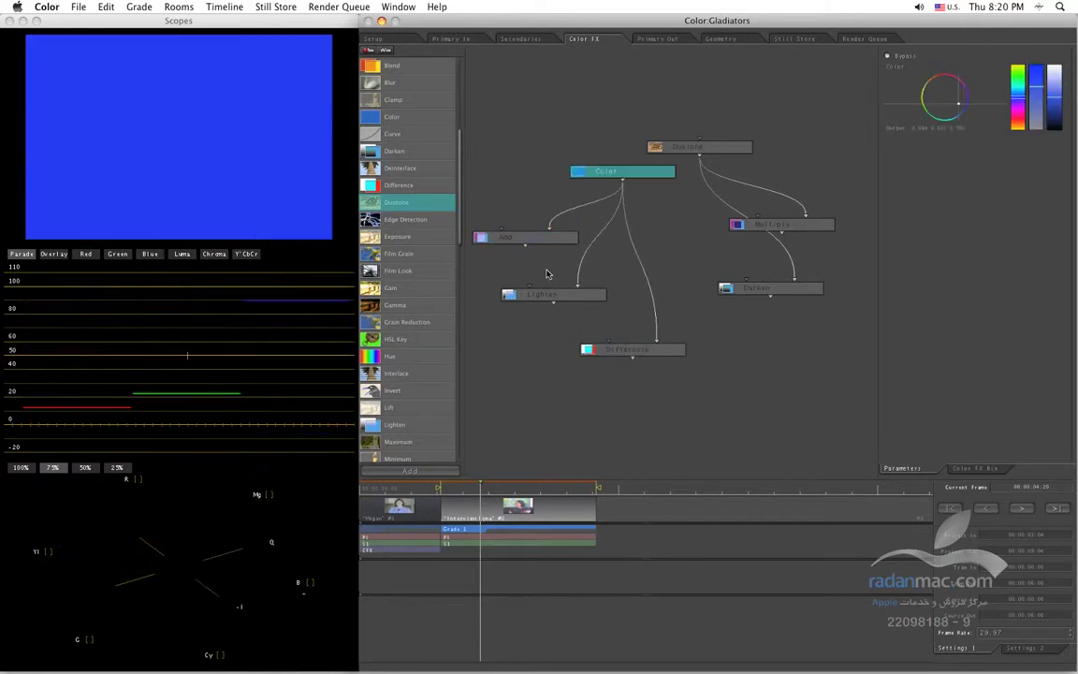
click(658, 265)
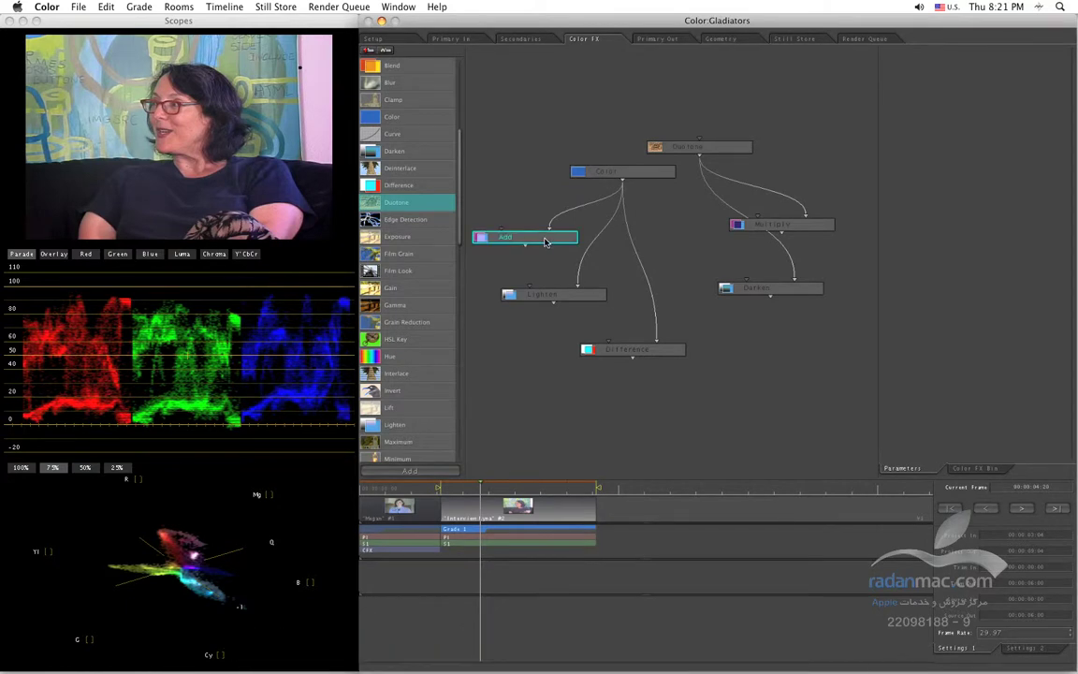
mouse_move(766, 226)
mouse_down()
mouse_move(783, 197)
mouse_move(775, 247)
mouse_up()
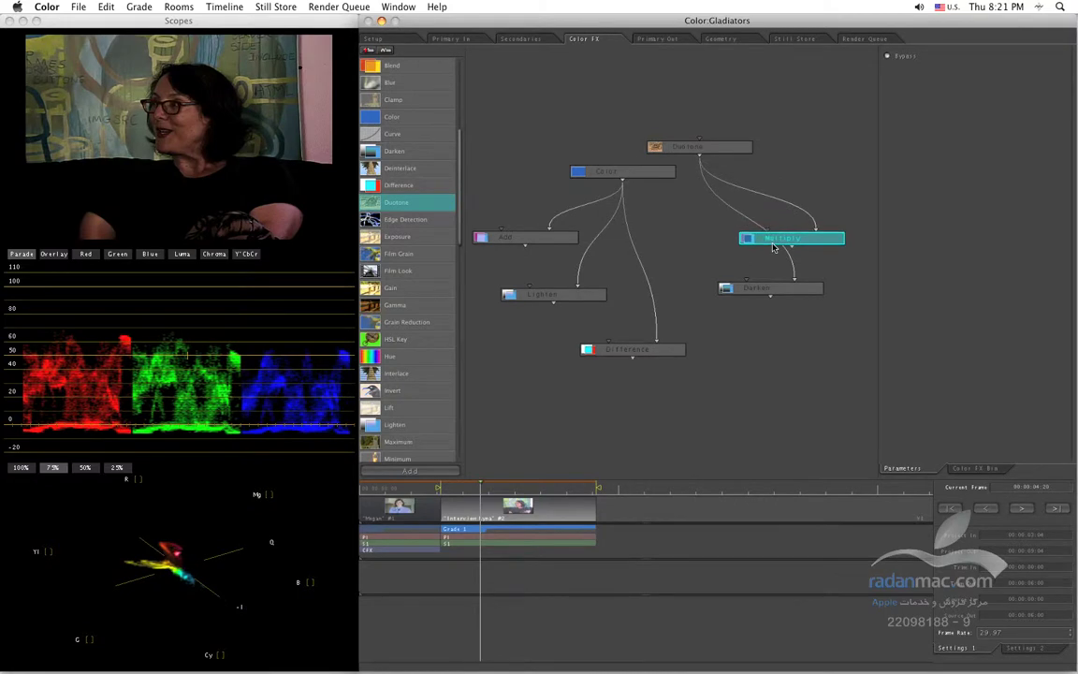